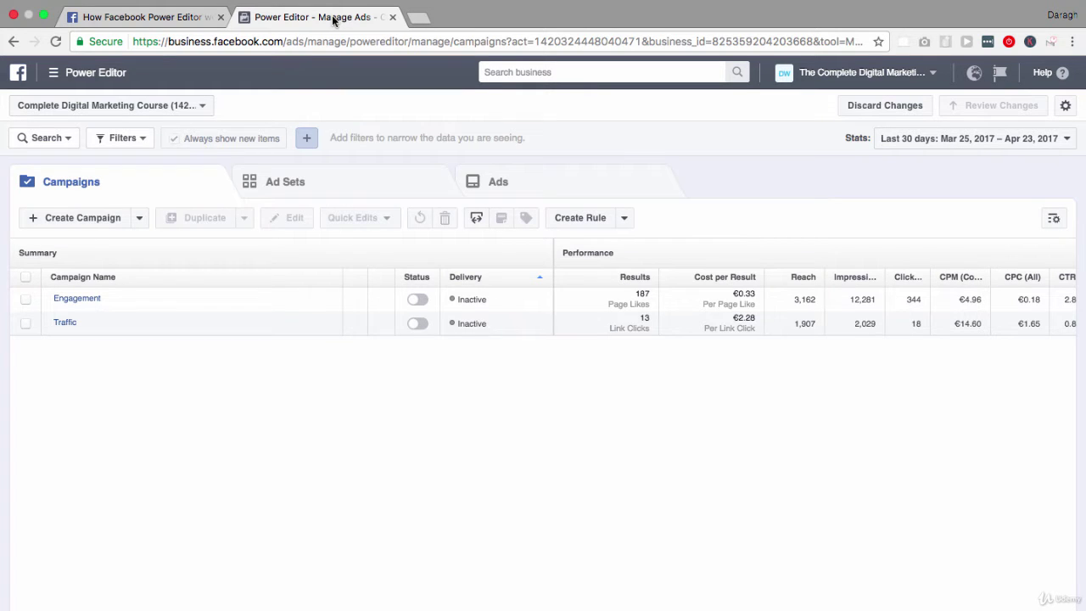
# - Read the Facebook Business page on how Power Editor works, covering bulk management, A/B test setup and large-scale advertising campaigns
pyautogui.click(175, 17)
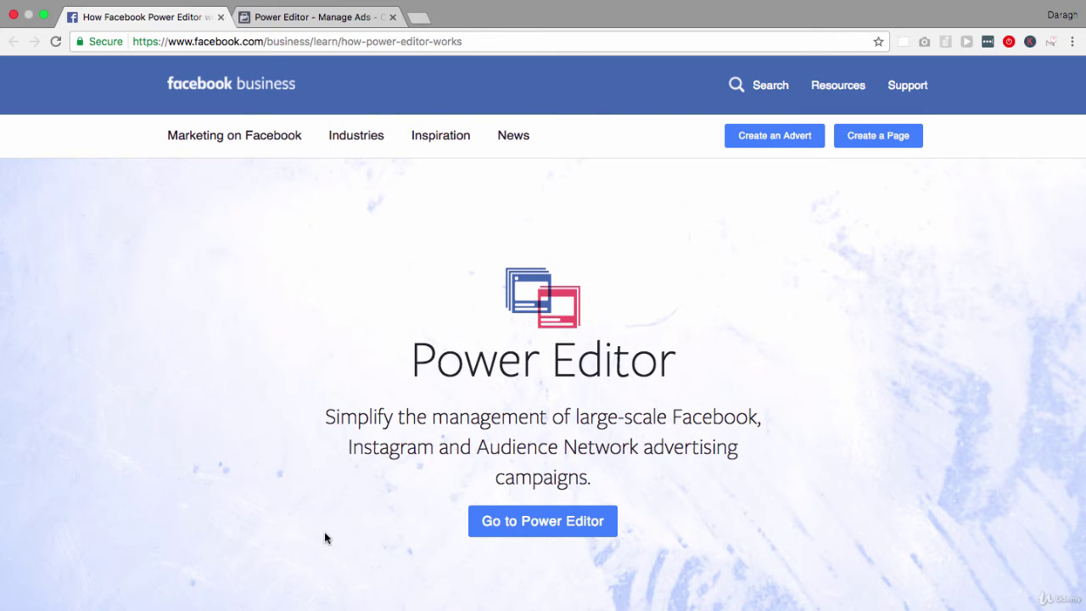
pyautogui.scroll(-10, 325, 535)
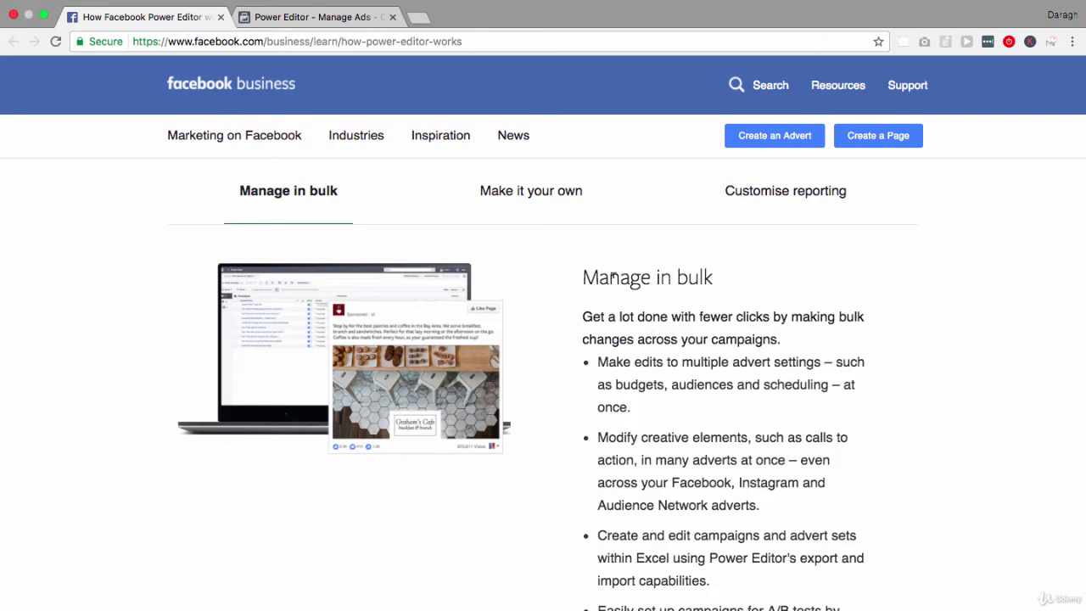
pyautogui.moveTo(583, 278); pyautogui.dragTo(708, 276)
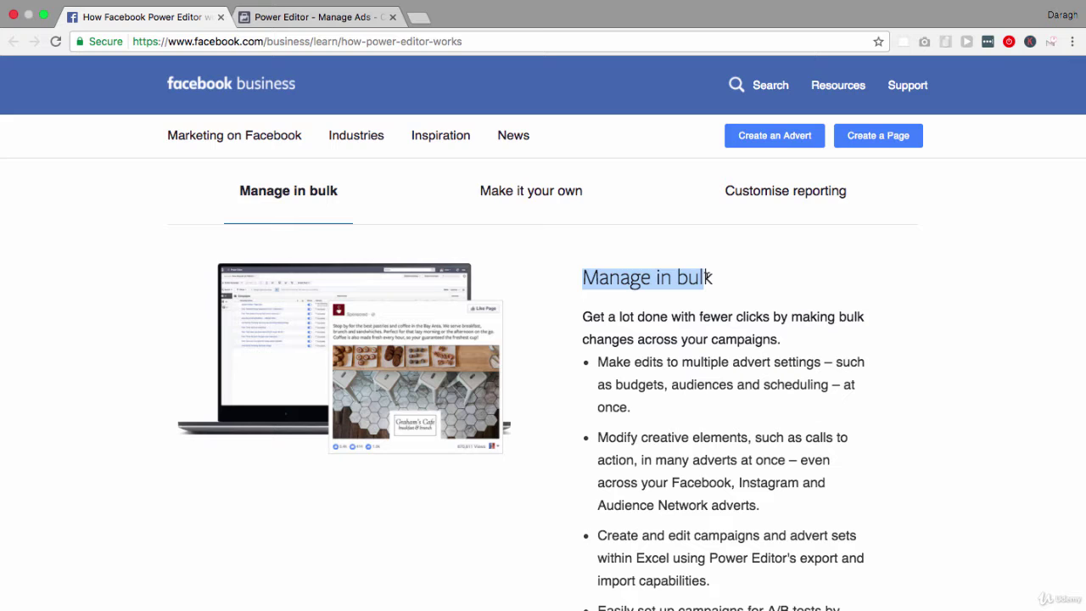
pyautogui.moveTo(699, 316); pyautogui.dragTo(769, 314)
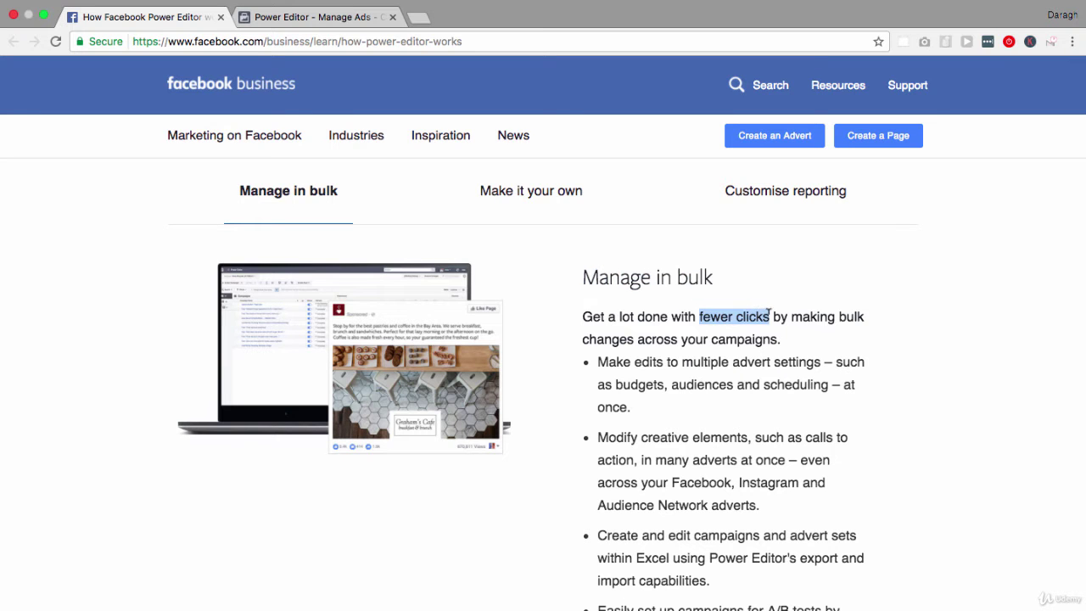
pyautogui.scroll(-2, 768, 314)
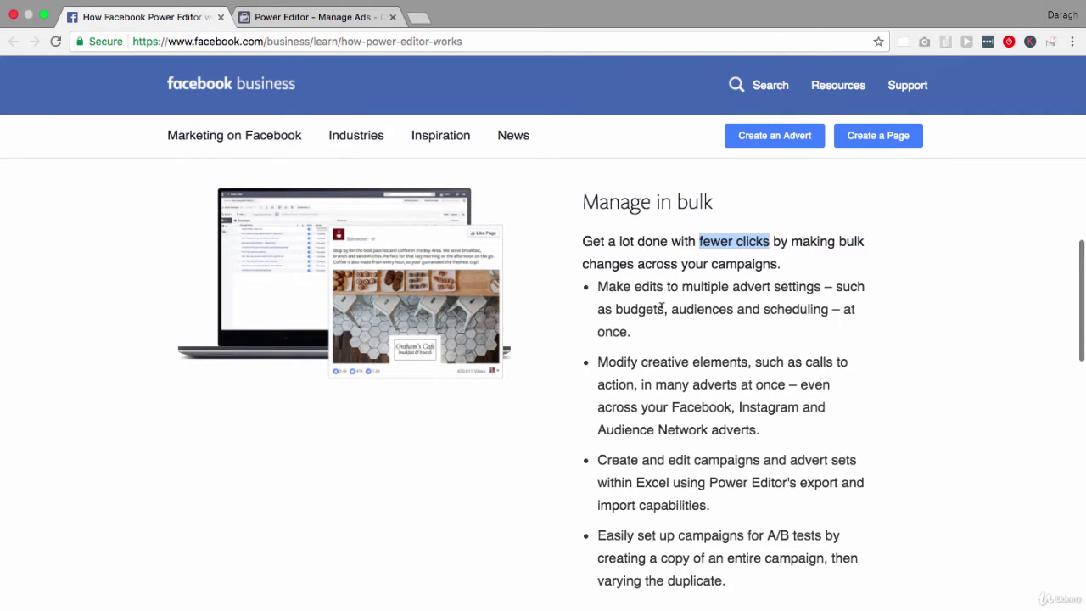
pyautogui.moveTo(669, 309); pyautogui.dragTo(807, 310)
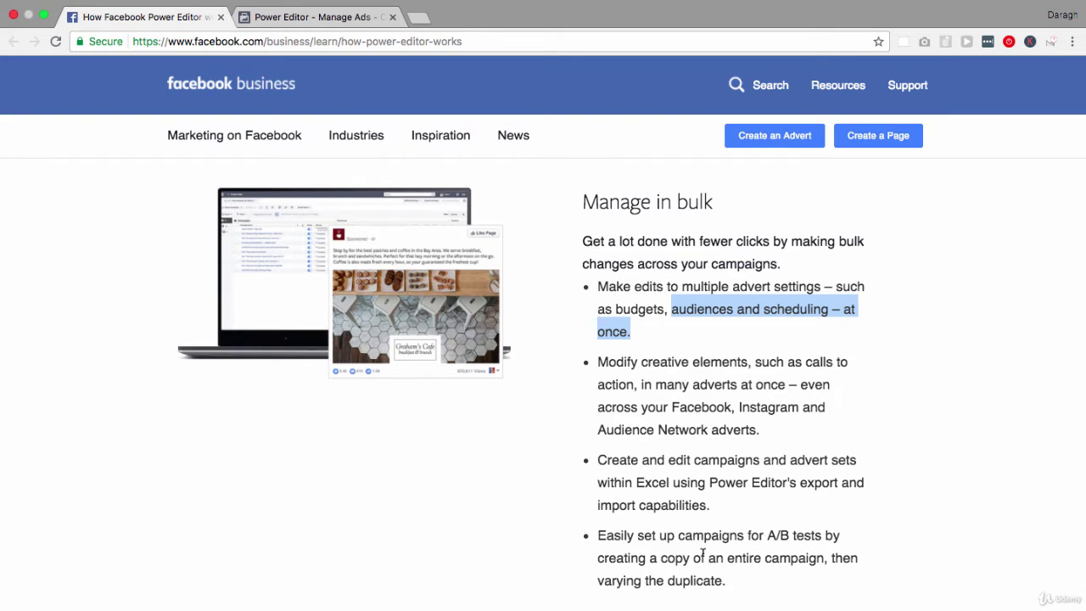
pyautogui.moveTo(722, 580); pyautogui.dragTo(599, 533)
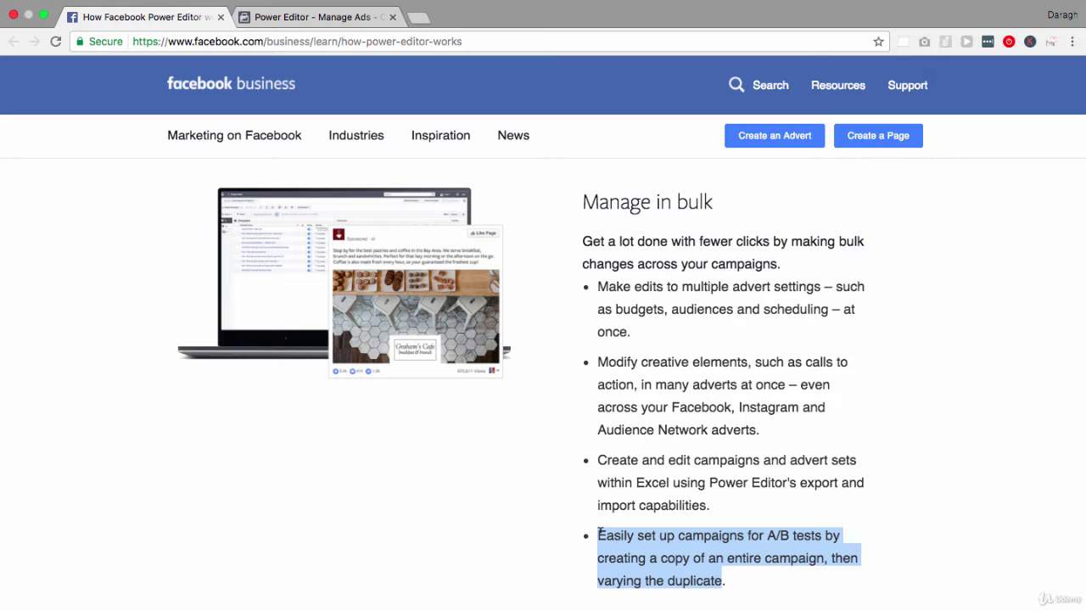
pyautogui.scroll(10, 599, 533)
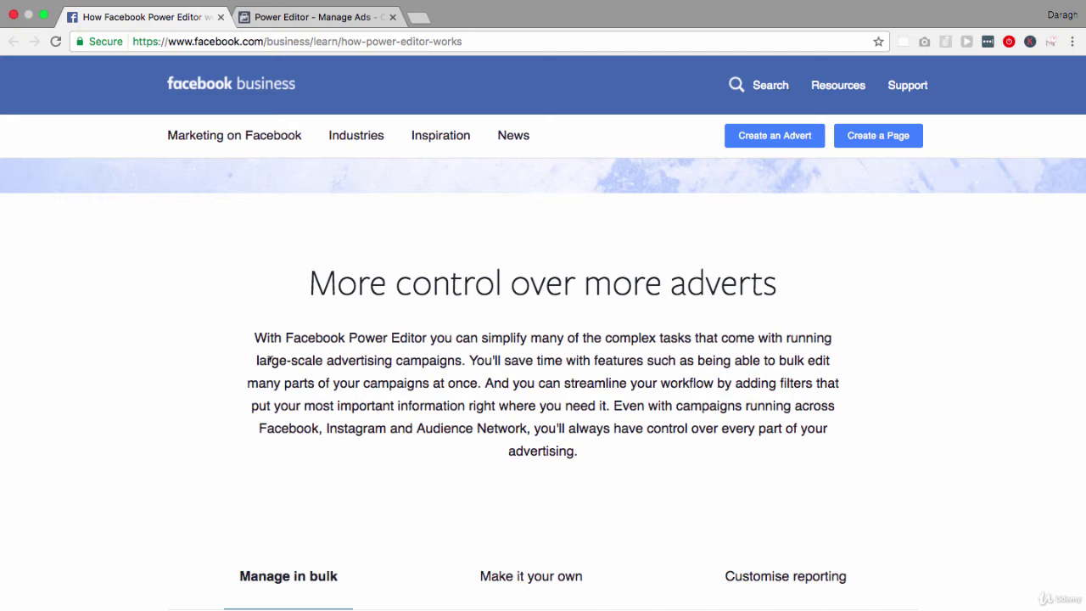
pyautogui.moveTo(257, 359); pyautogui.dragTo(467, 360)
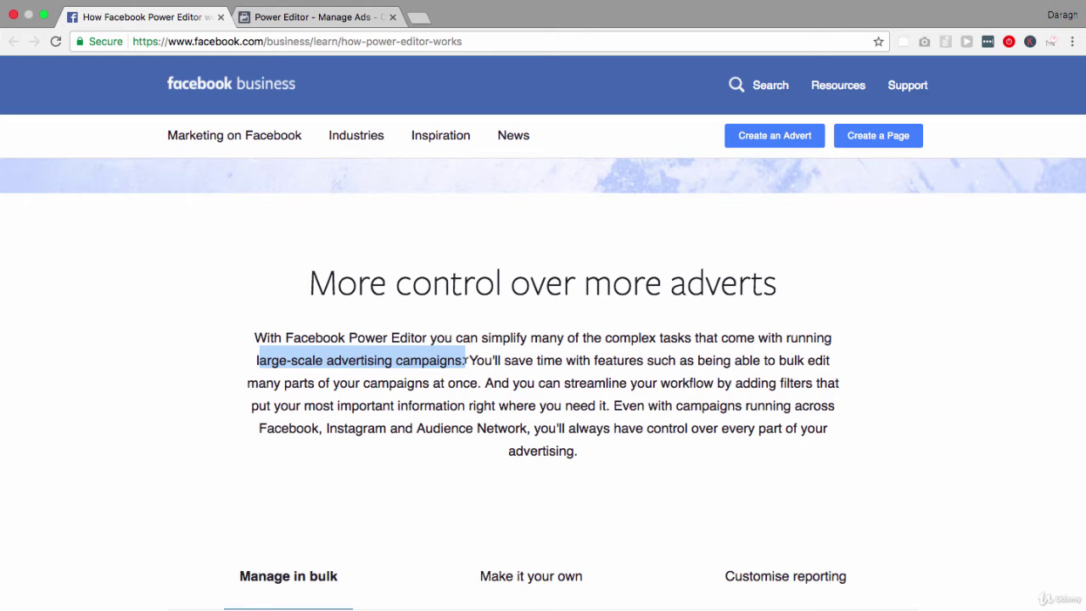
pyautogui.scroll(6, 466, 360)
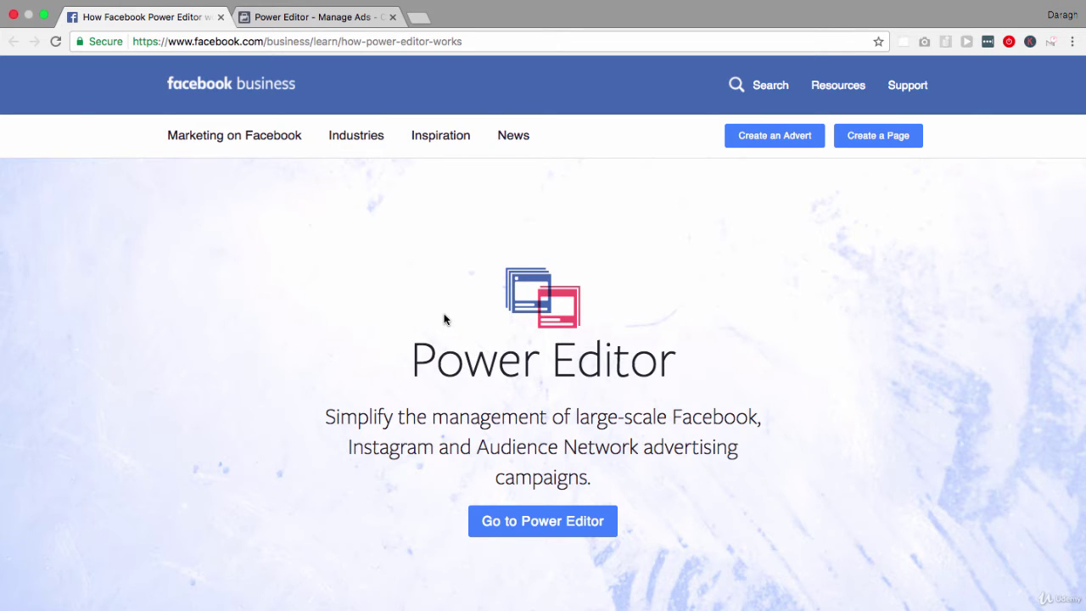
# - Return to the ad management page and open Power Editor from the full list of business tools
pyautogui.click(356, 23)
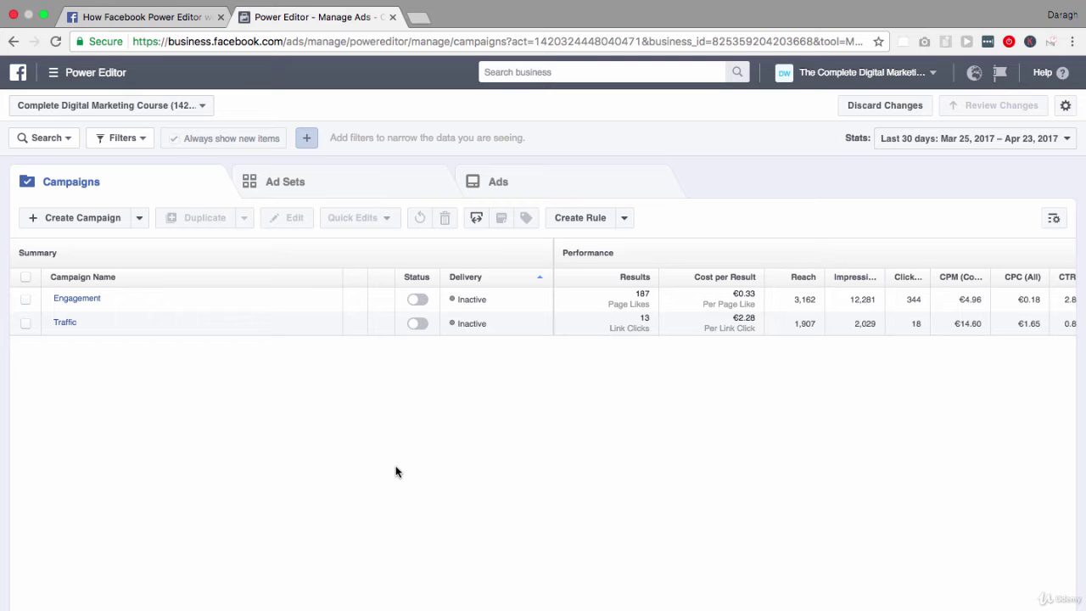
pyautogui.click(95, 75)
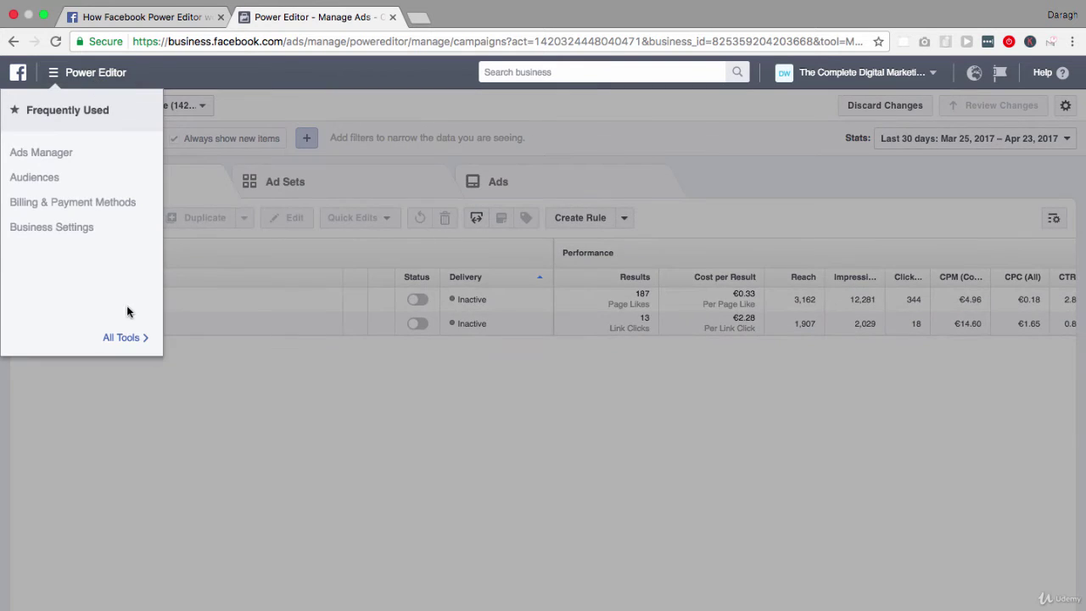
pyautogui.moveTo(132, 343)
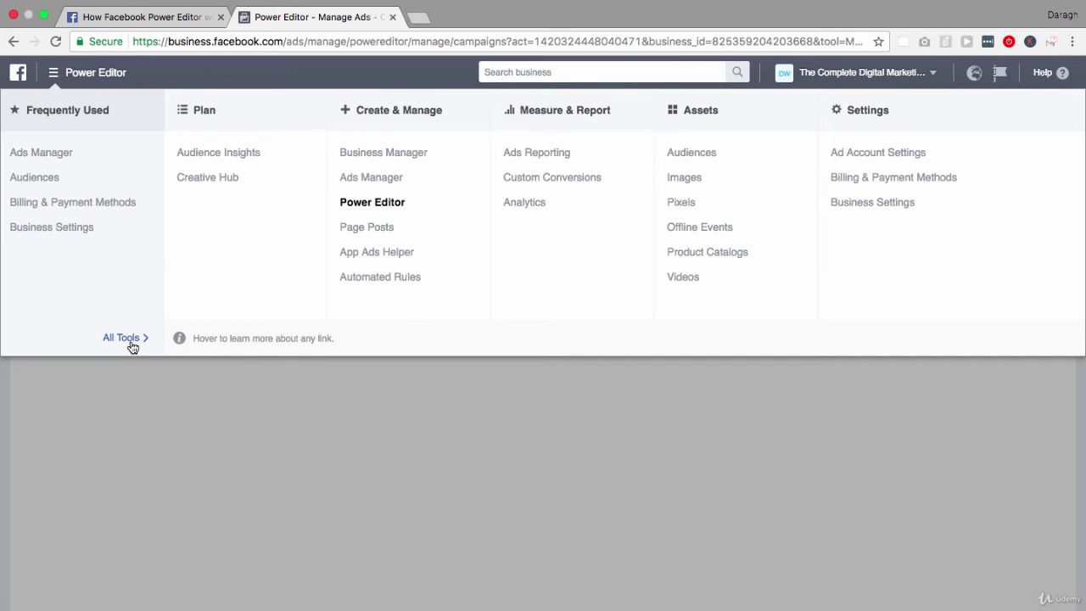
pyautogui.click(374, 202)
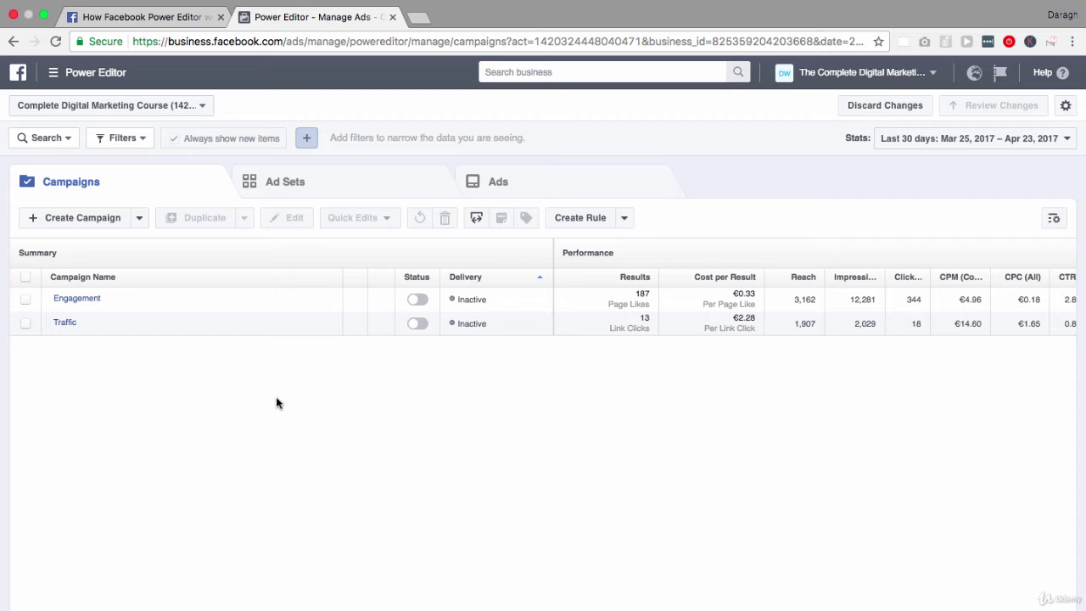
# - Choose the Complete Digital Marketing Course ad account and look over the date range options for the statistics
pyautogui.click(208, 107)
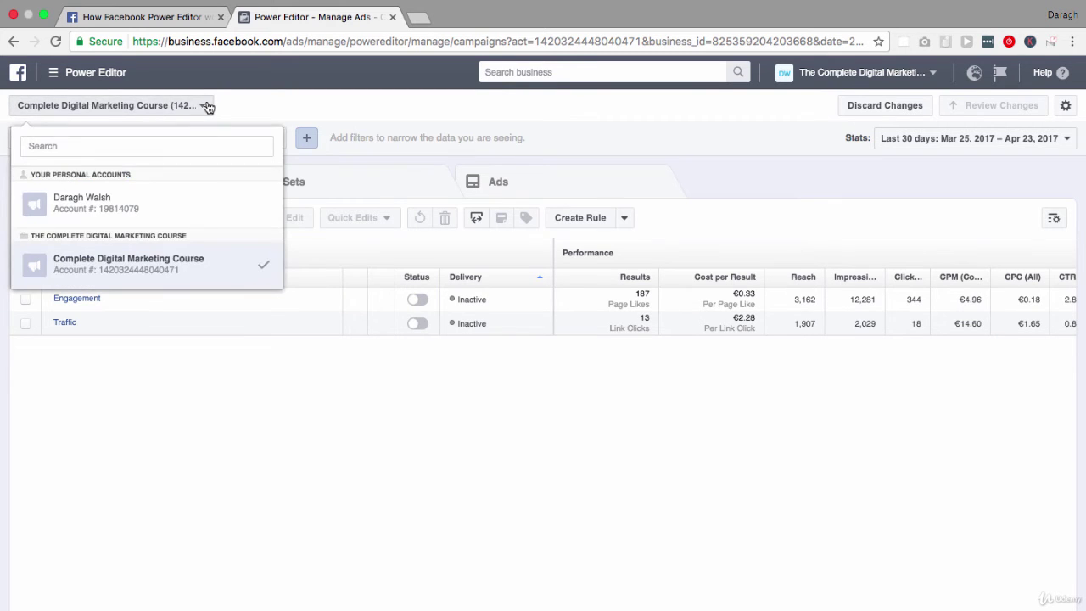
pyautogui.click(179, 270)
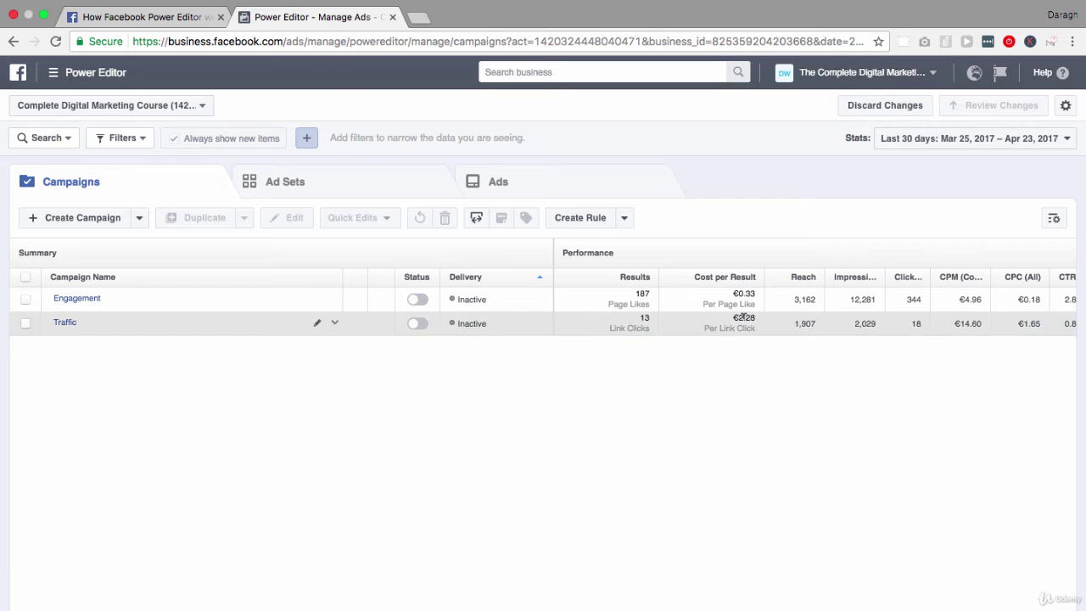
pyautogui.click(1068, 141)
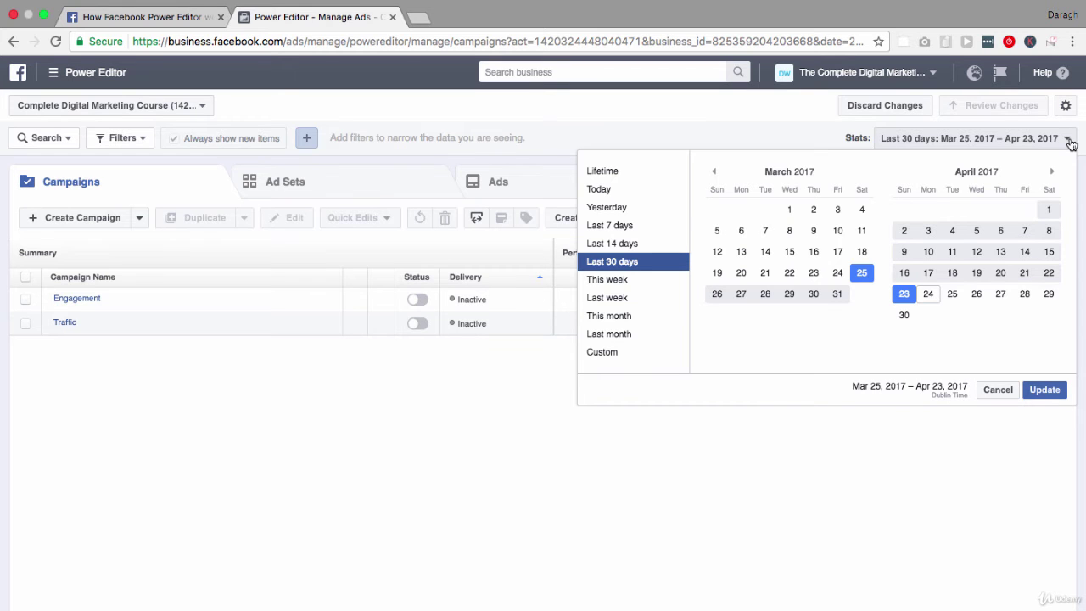
pyautogui.click(1069, 142)
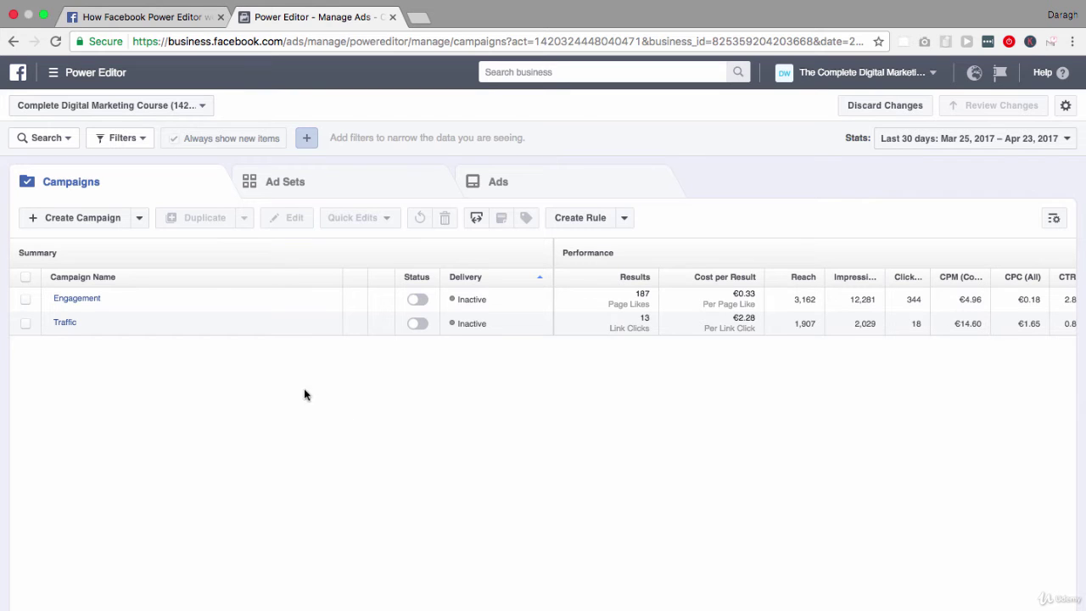
# - Look over the search criteria and filter the campaigns by an ad set delivery of Inactive
pyautogui.click(68, 139)
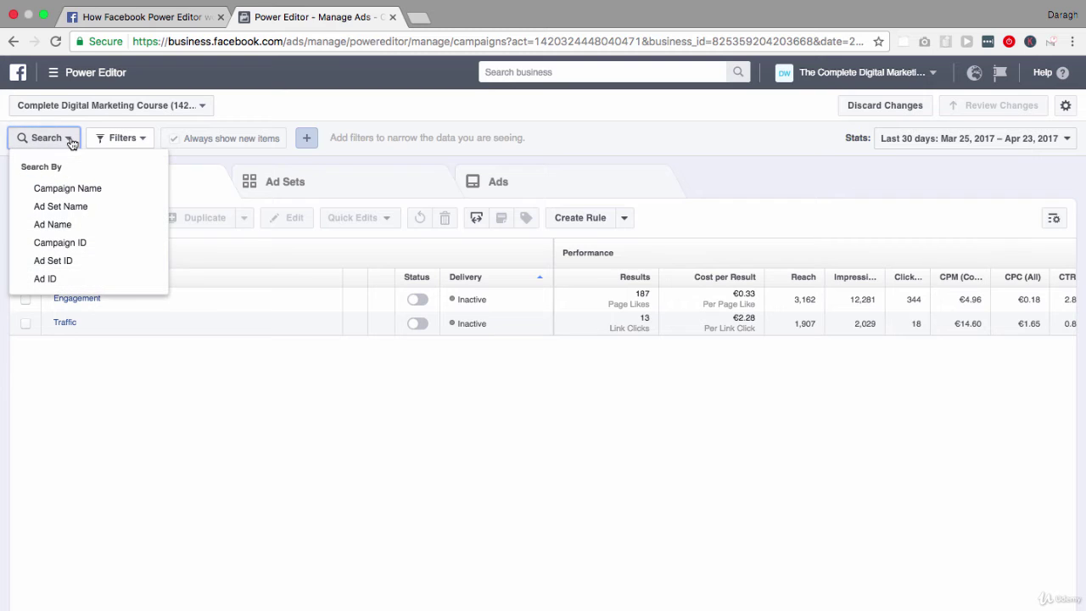
pyautogui.click(142, 140)
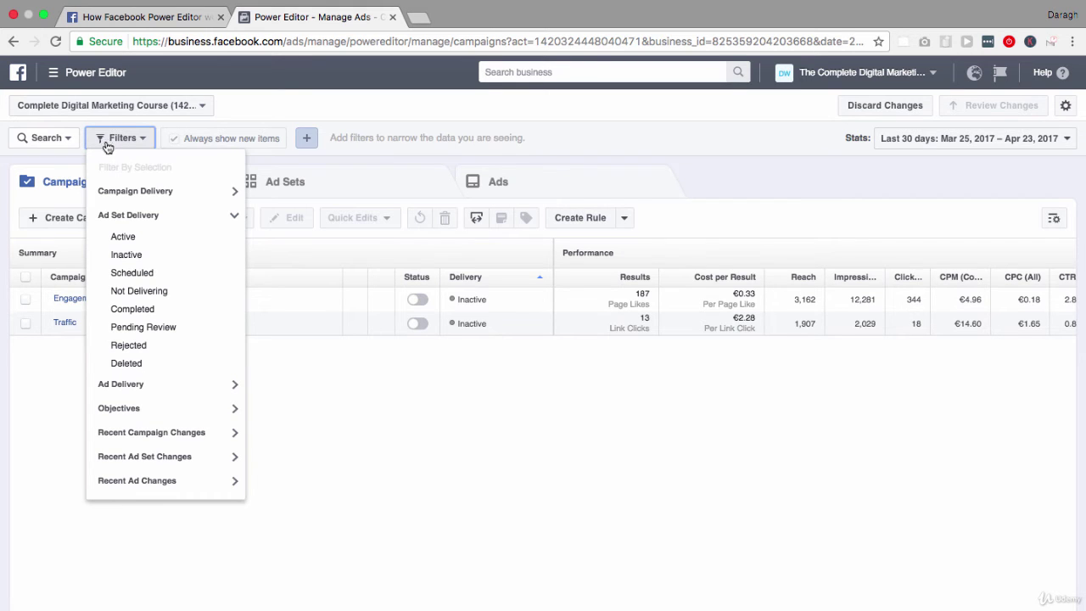
pyautogui.click(131, 258)
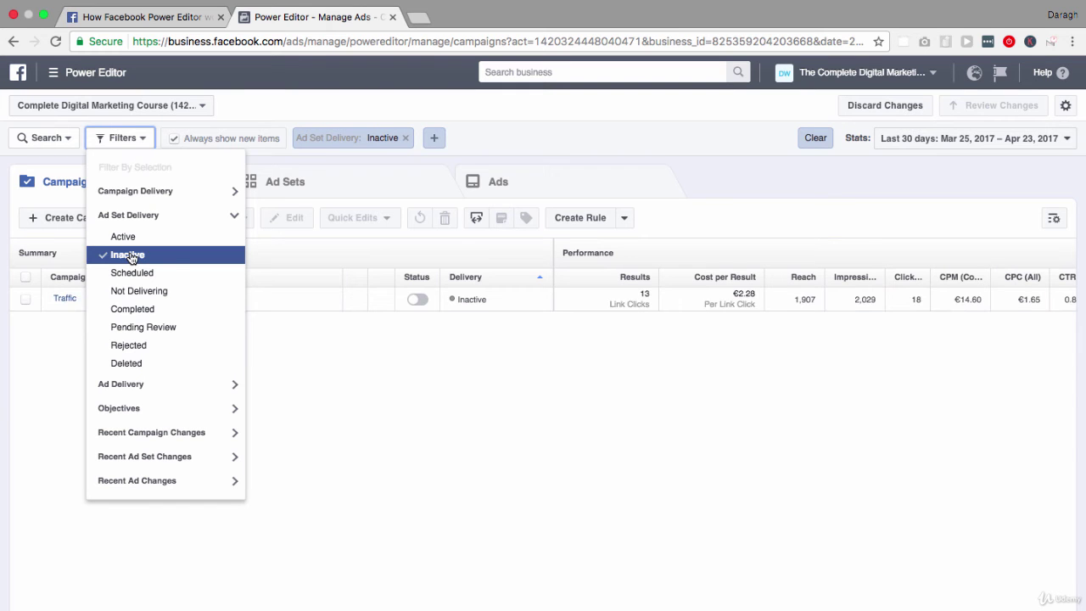
pyautogui.click(348, 376)
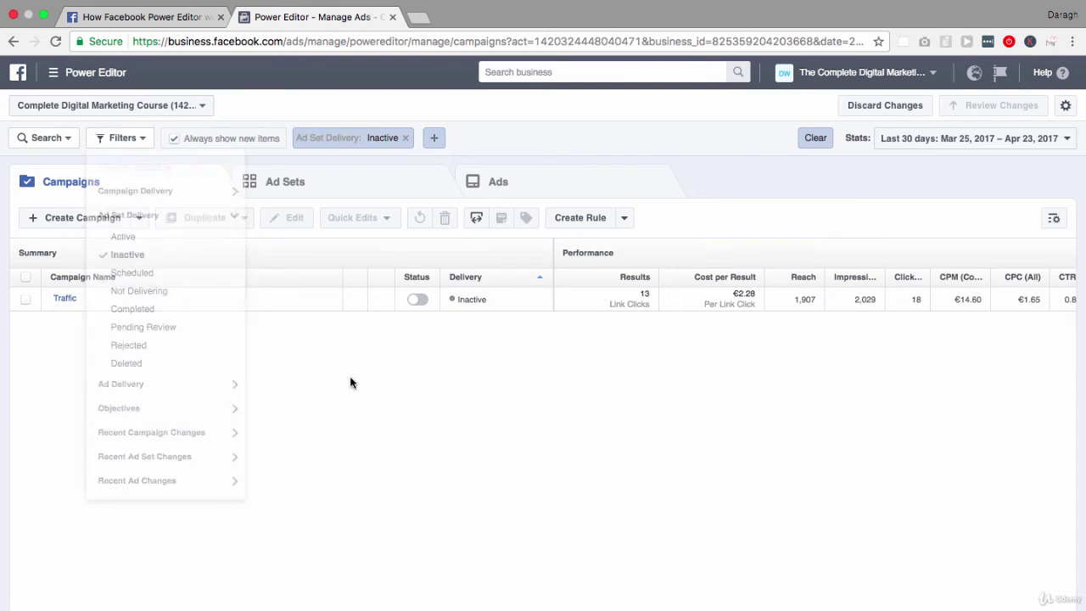
# - Try adding an Ad Set Name filter, and remove both it and the Inactive ad set delivery filter
pyautogui.click(435, 140)
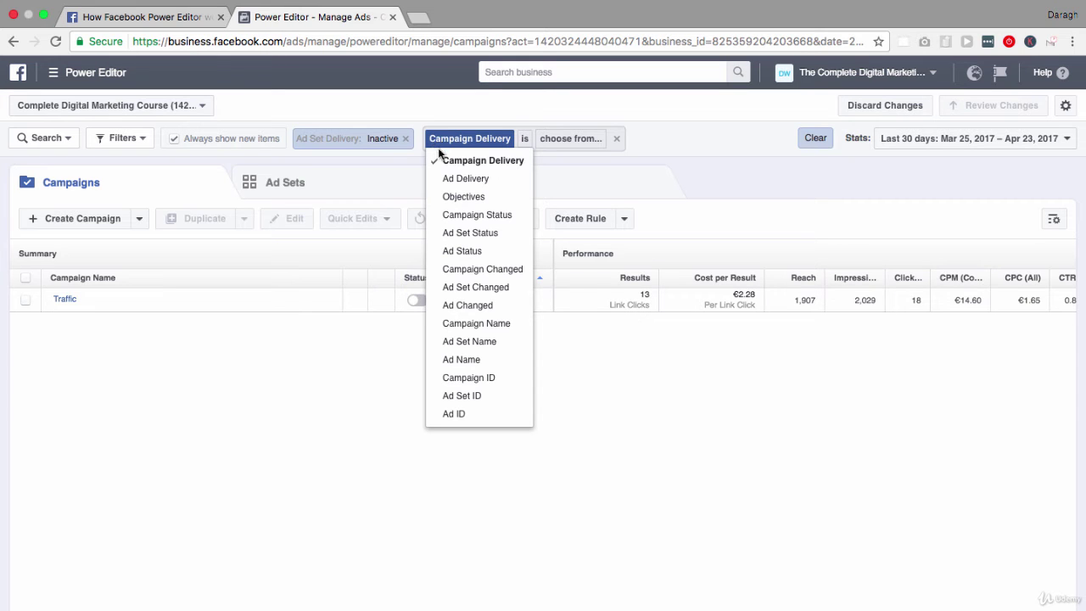
pyautogui.click(473, 346)
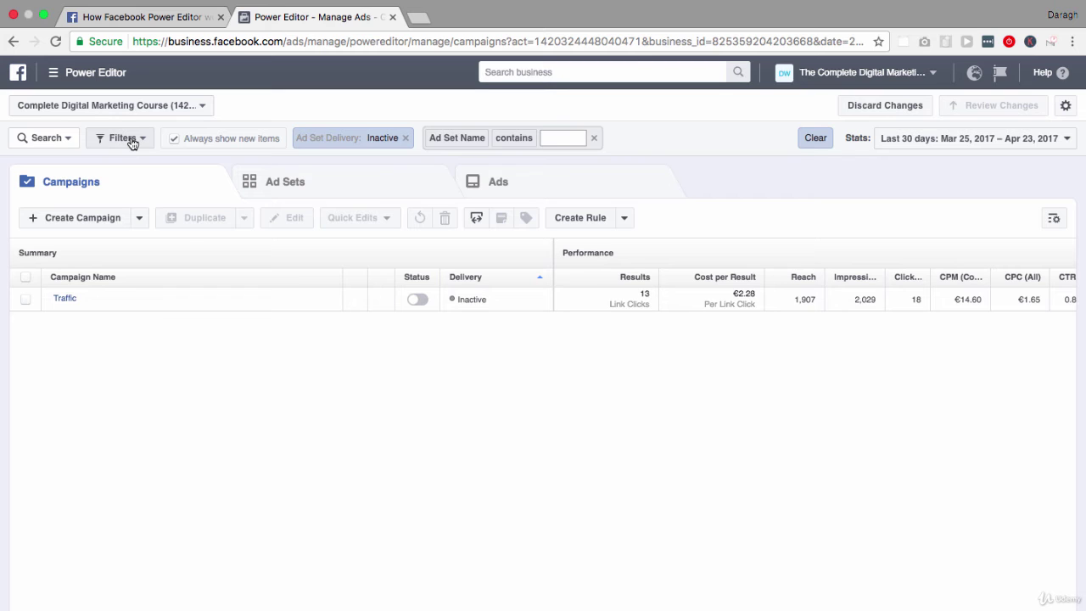
pyautogui.click(594, 139)
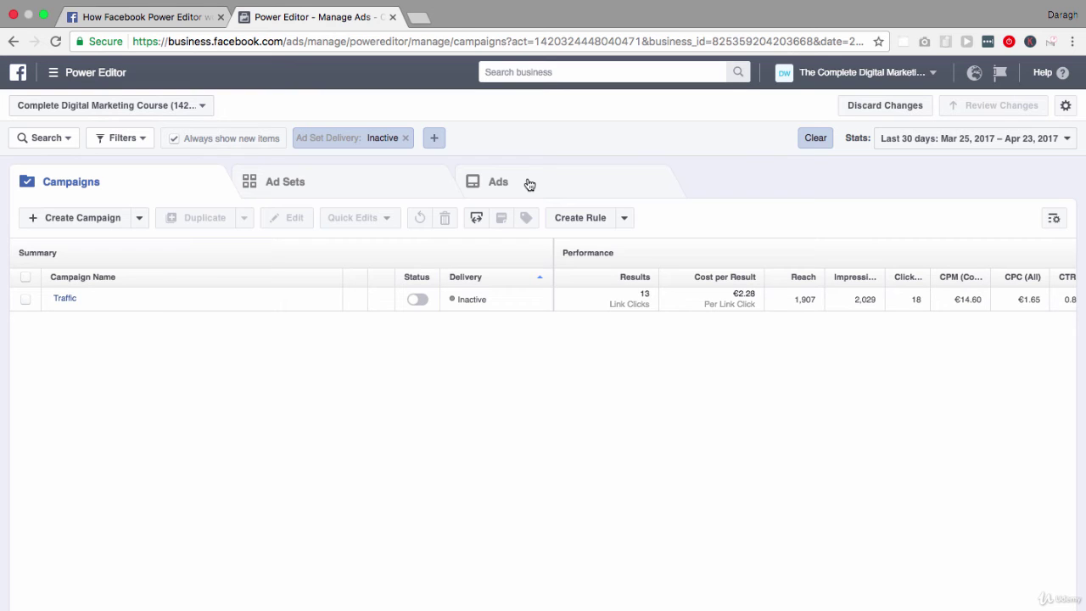
pyautogui.click(404, 137)
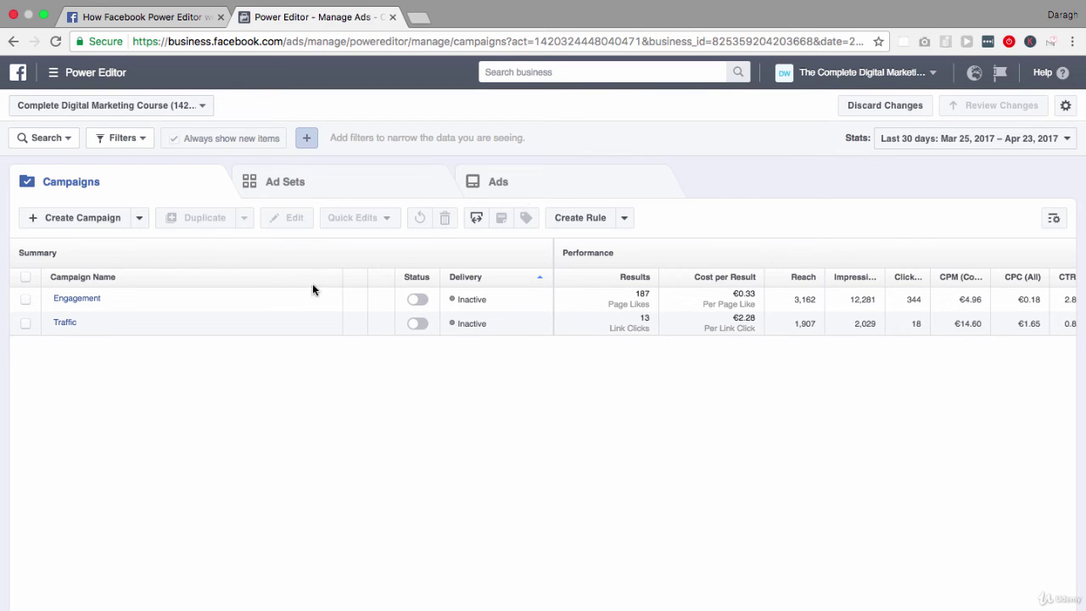
# - Select the Engagement campaign and view only the ad sets and ads belonging to it
pyautogui.click(25, 300)
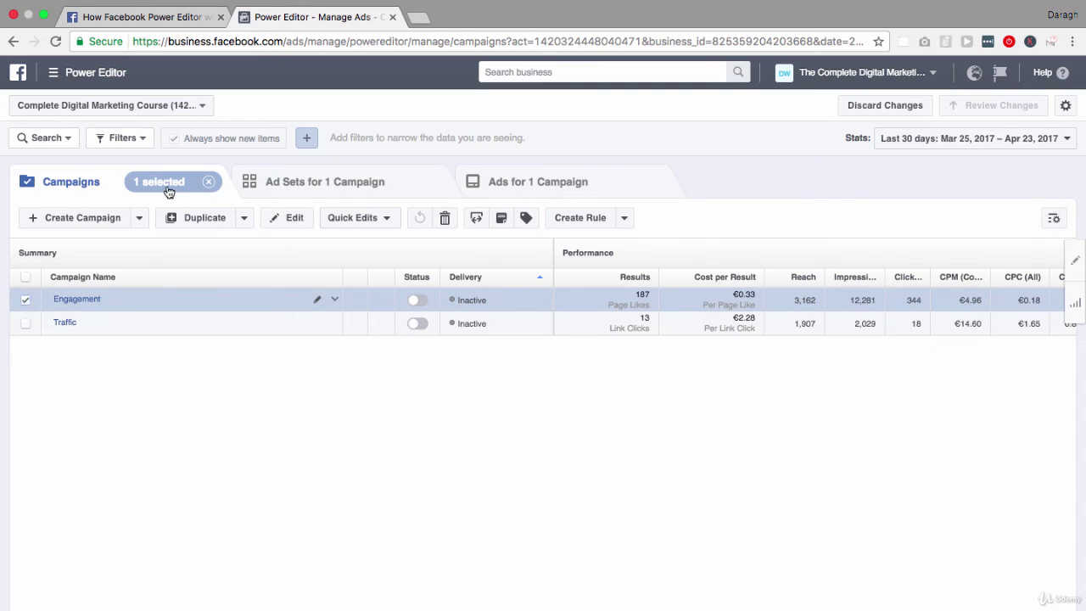
pyautogui.click(277, 185)
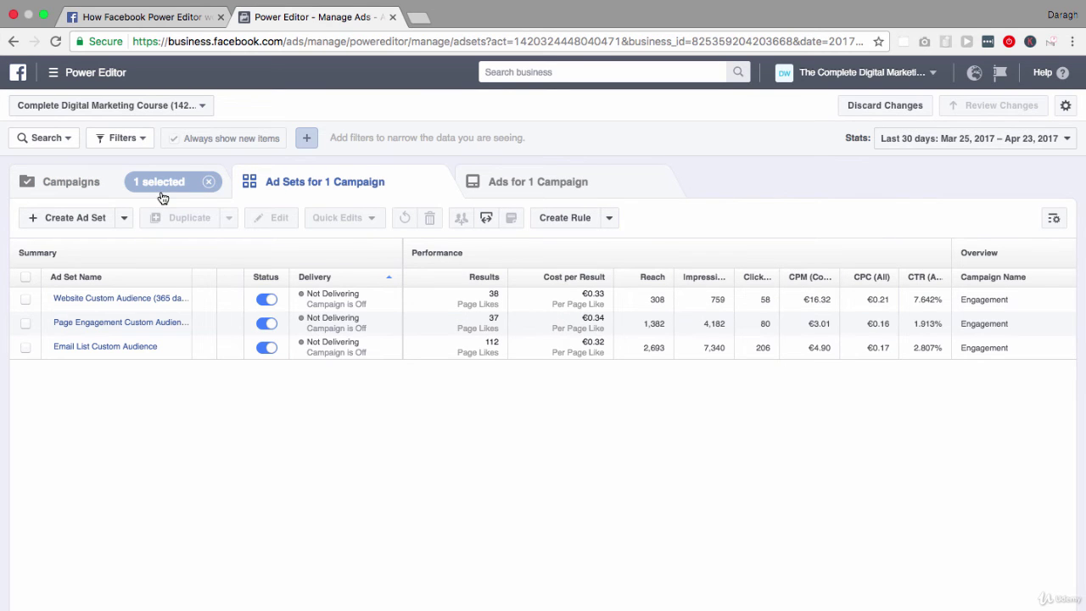
pyautogui.click(531, 188)
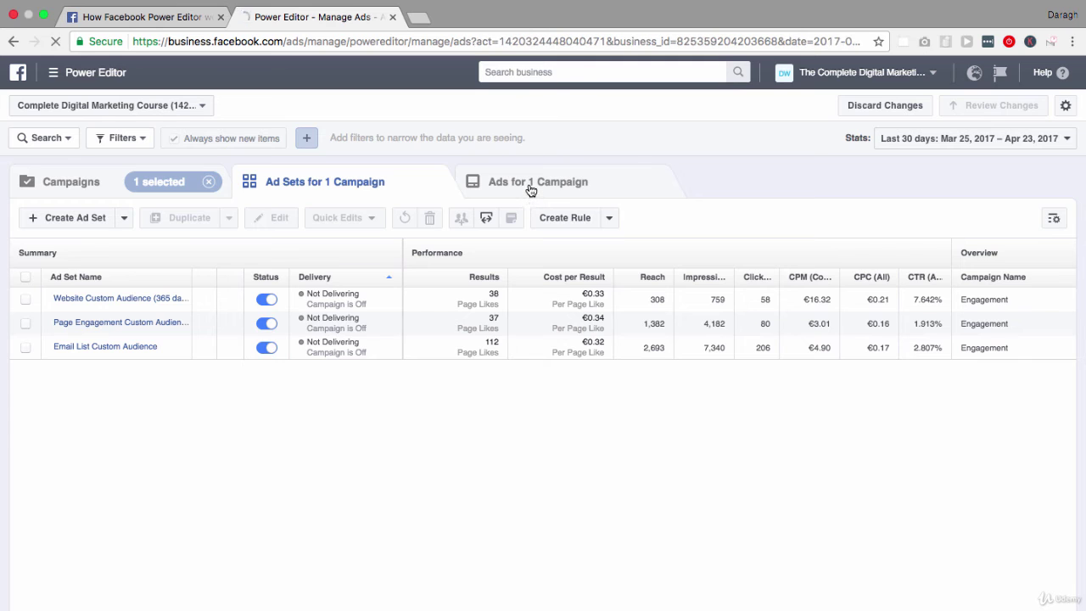
# - Select the Website Custom Audience ad set within the Engagement campaign and list only its ads
pyautogui.click(379, 188)
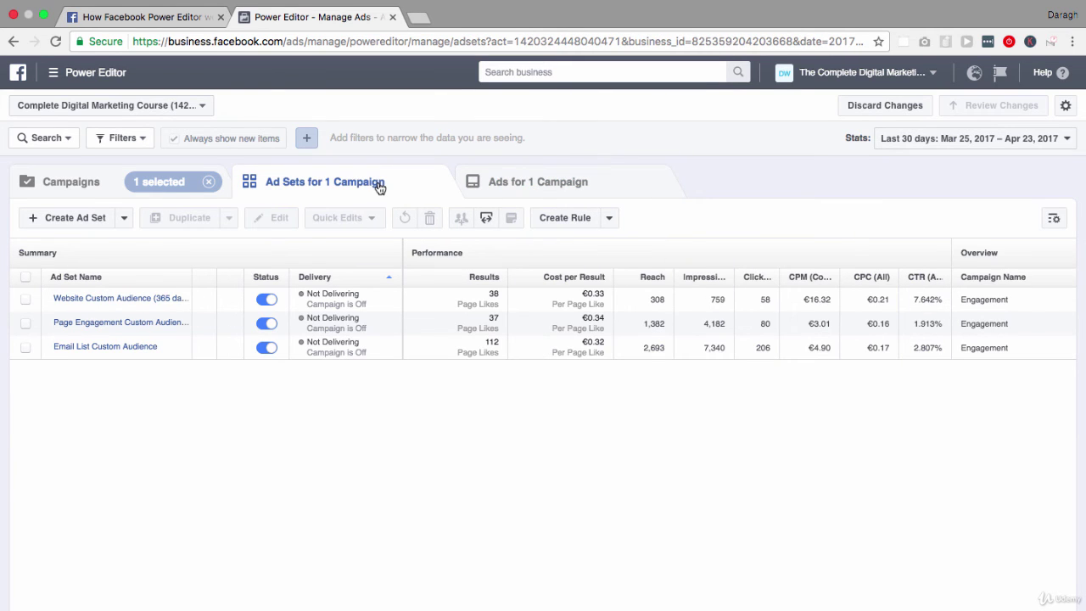
pyautogui.click(29, 303)
pyautogui.click(531, 179)
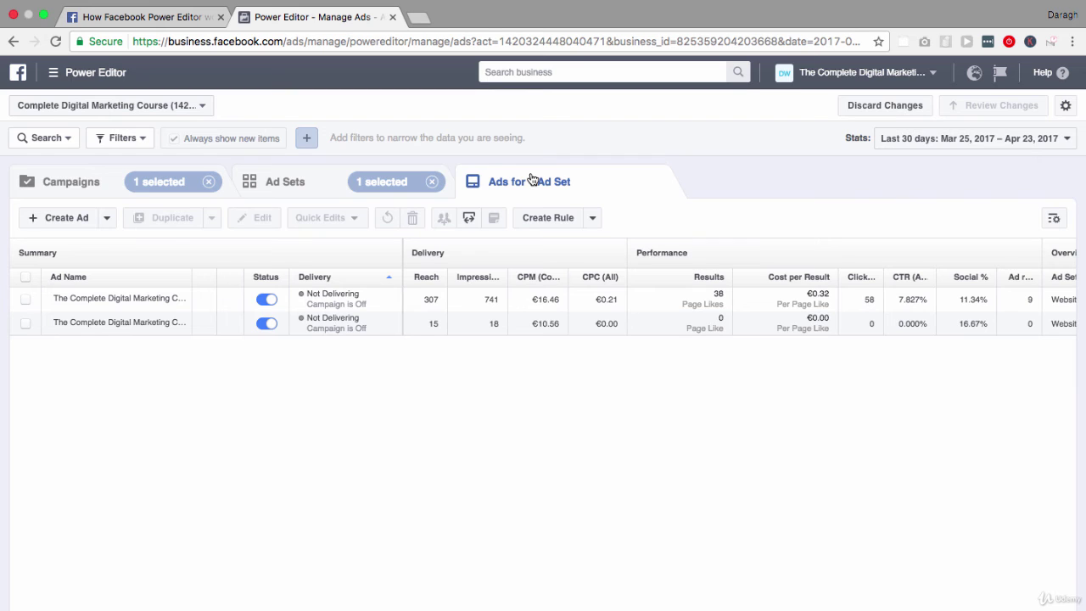
# - Open the first ad, The Complete Digital Marketing Course - Engagement - Copy, for editing and view its performance insights
pyautogui.click(190, 303)
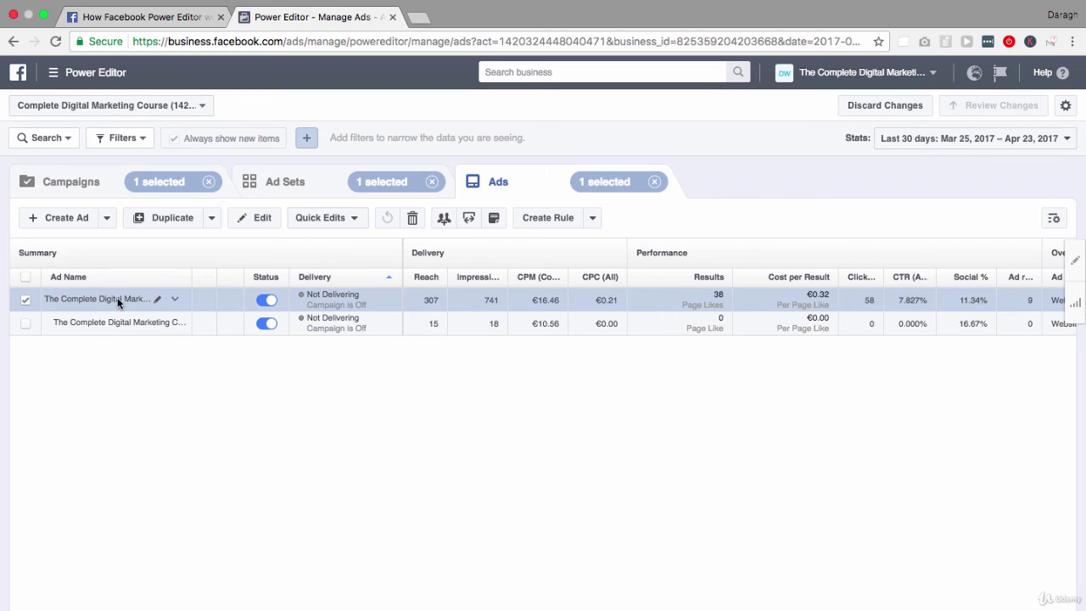
pyautogui.click(175, 302)
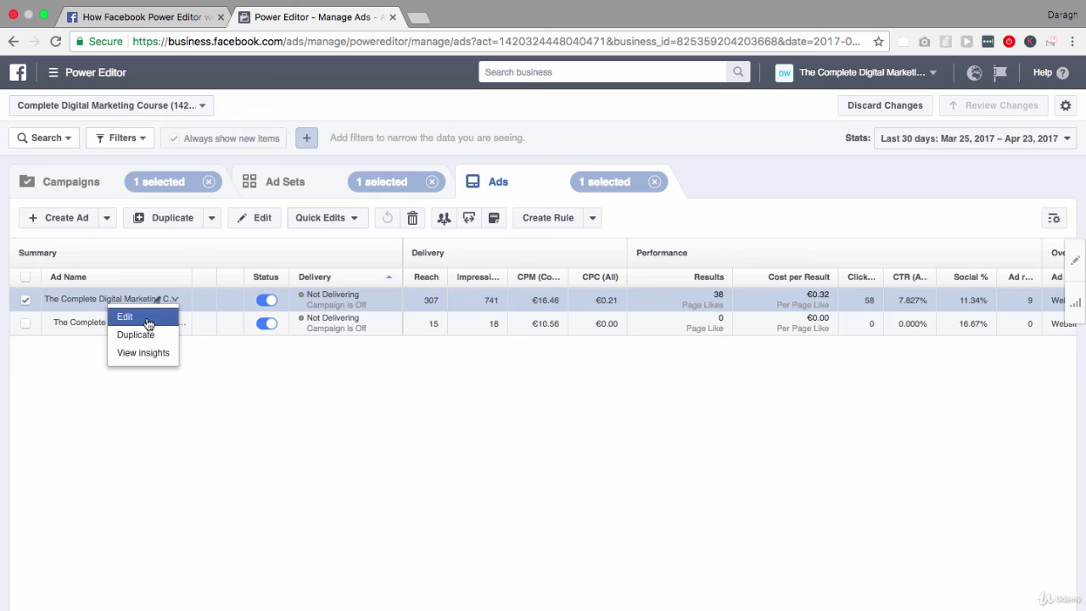
pyautogui.click(147, 318)
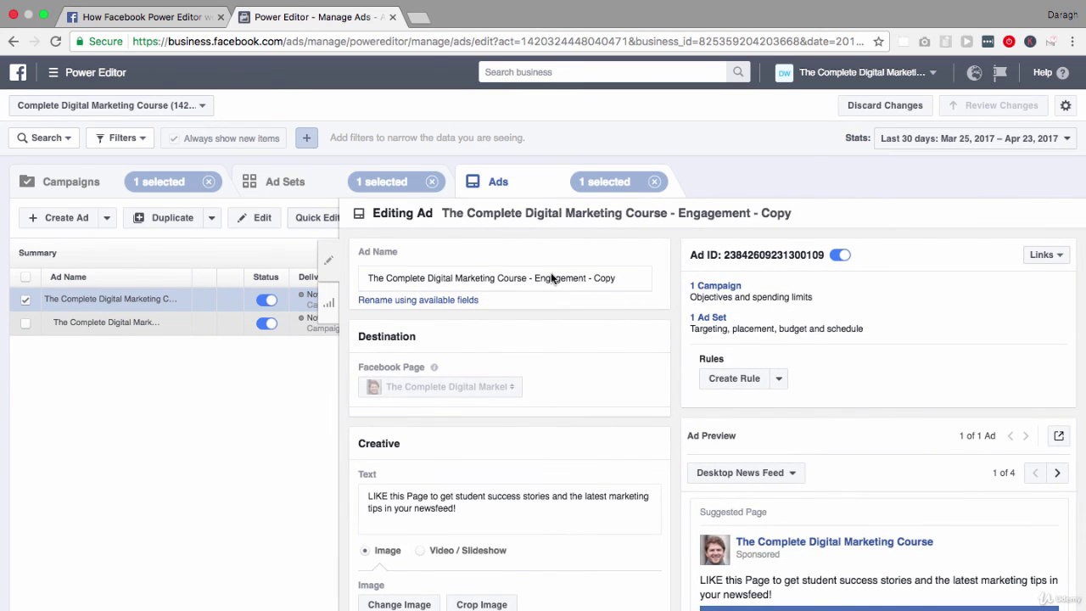
pyautogui.click(329, 305)
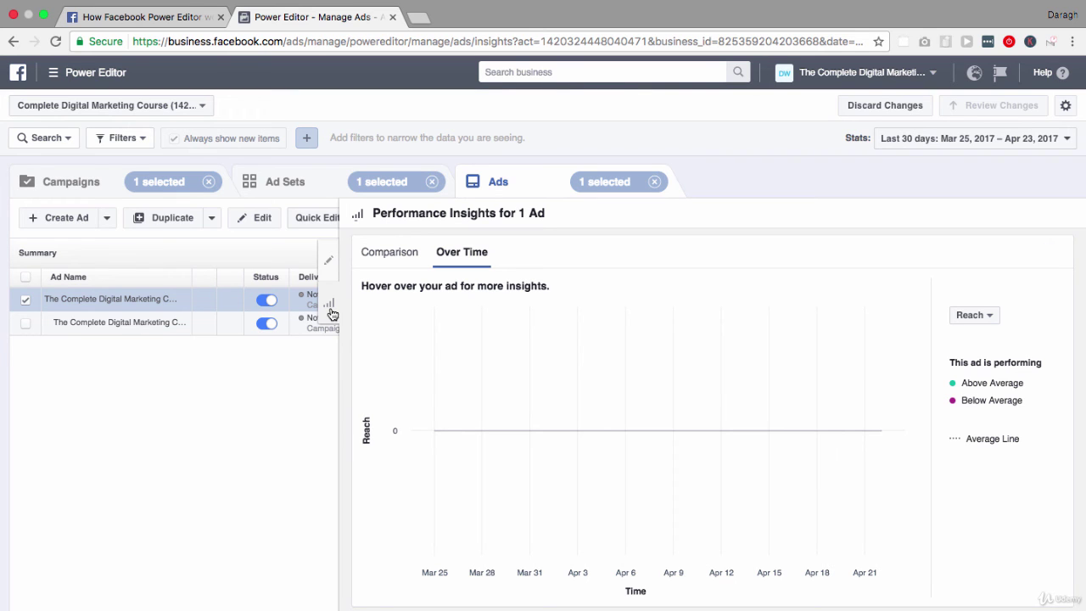
# - Return to the ad's editing view, close it, and clear the ad, ad set and campaign selections to list all ads in the account
pyautogui.click(329, 264)
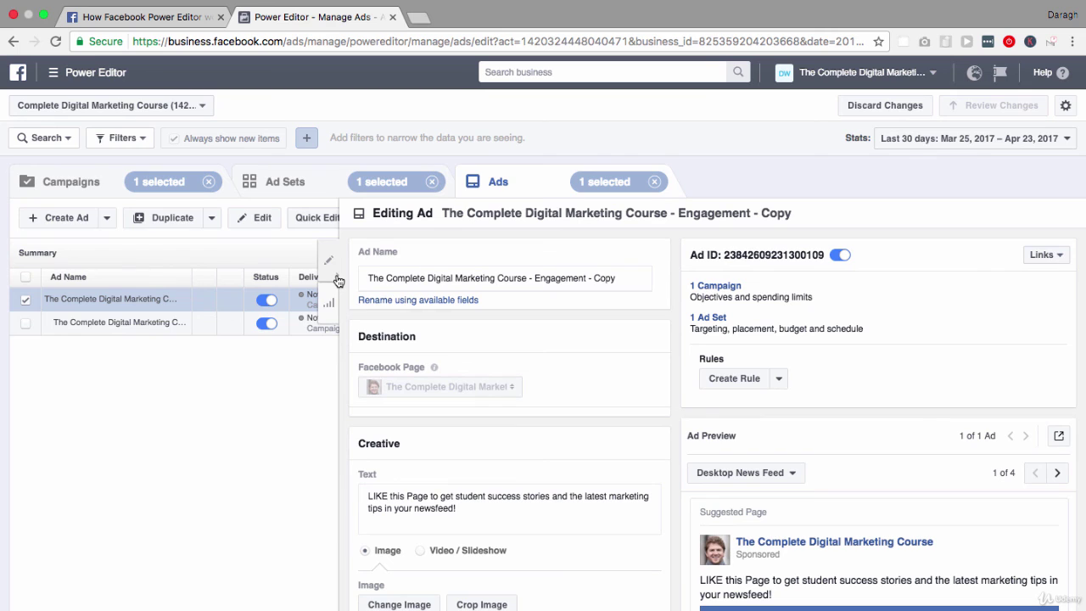
pyautogui.click(339, 281)
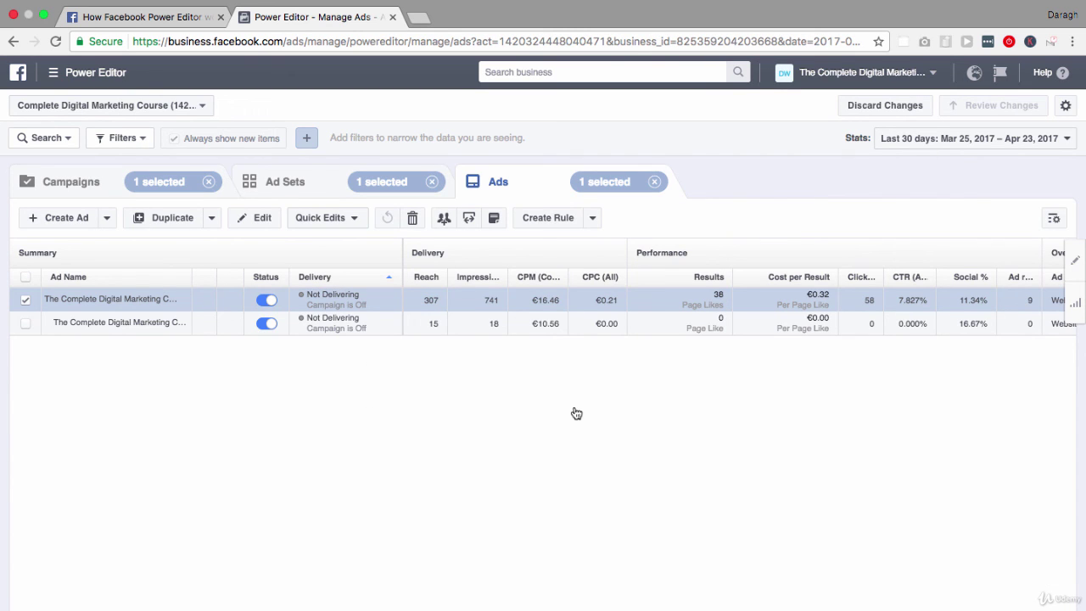
pyautogui.click(654, 181)
pyautogui.click(432, 181)
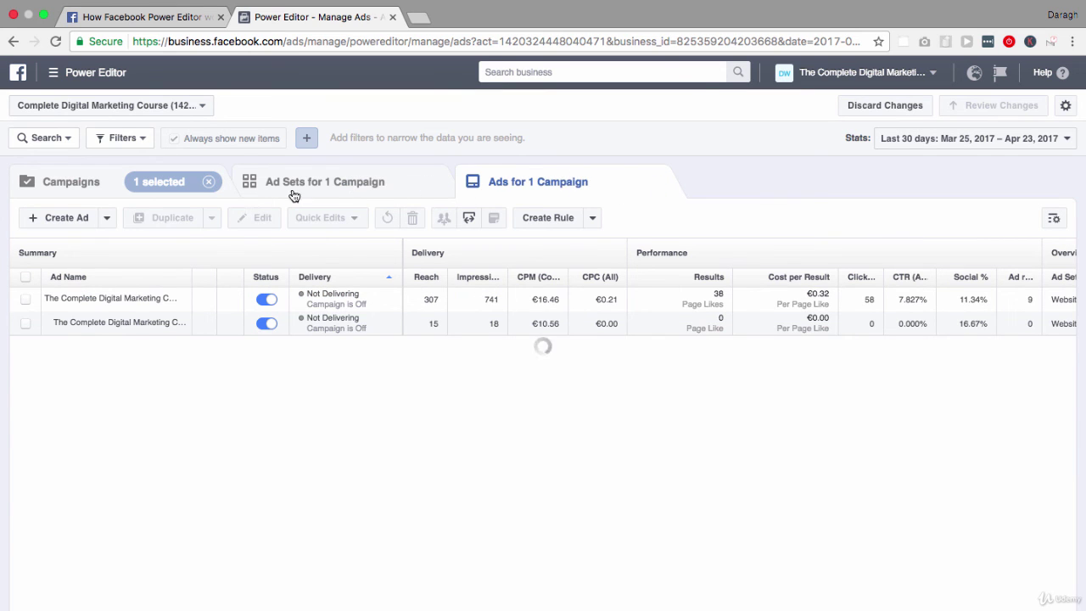
pyautogui.click(209, 183)
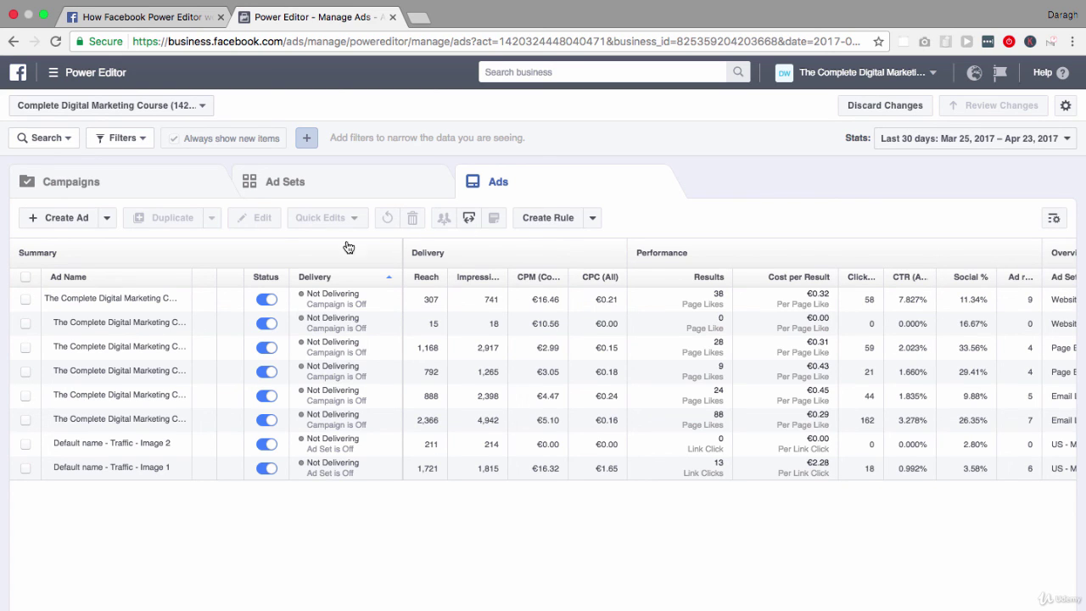
# - Select the first three ads in the list and view the Quick Edits options available for them without applying any
pyautogui.click(27, 301)
pyautogui.click(27, 323)
pyautogui.click(27, 347)
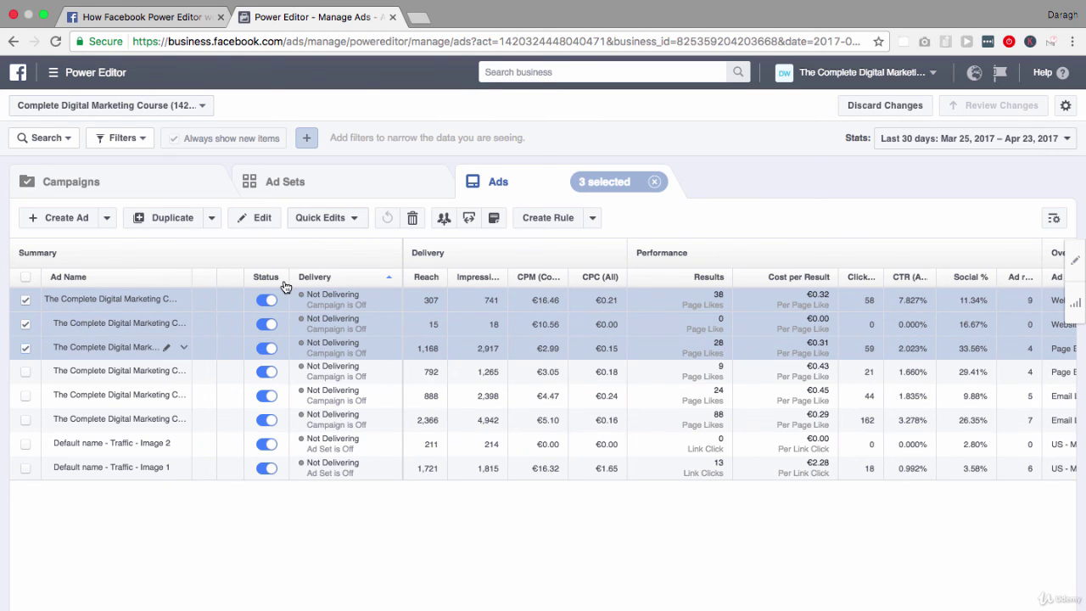
pyautogui.click(344, 220)
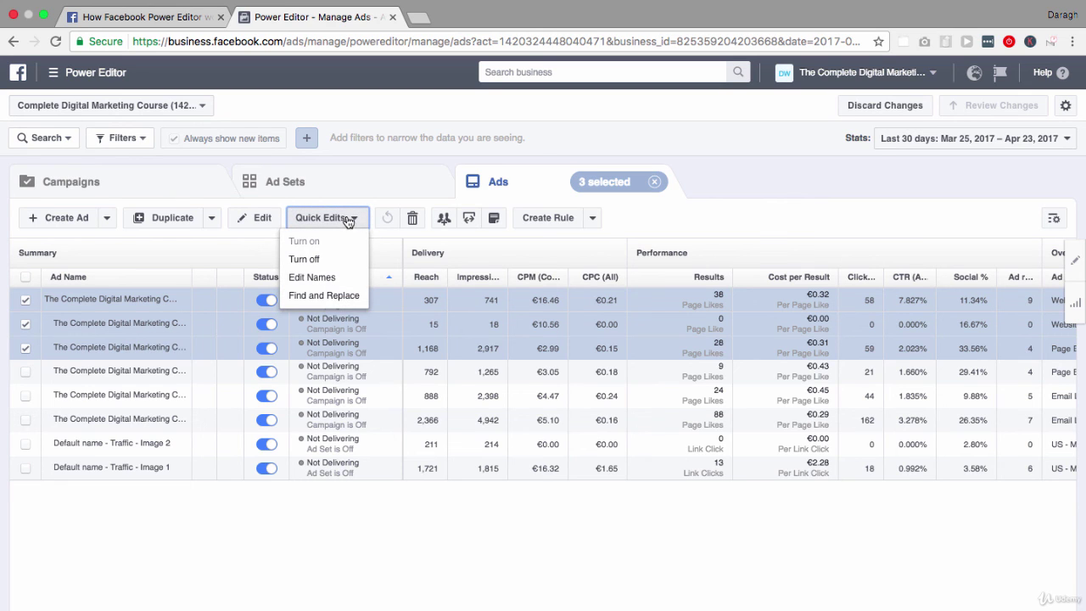
pyautogui.click(360, 219)
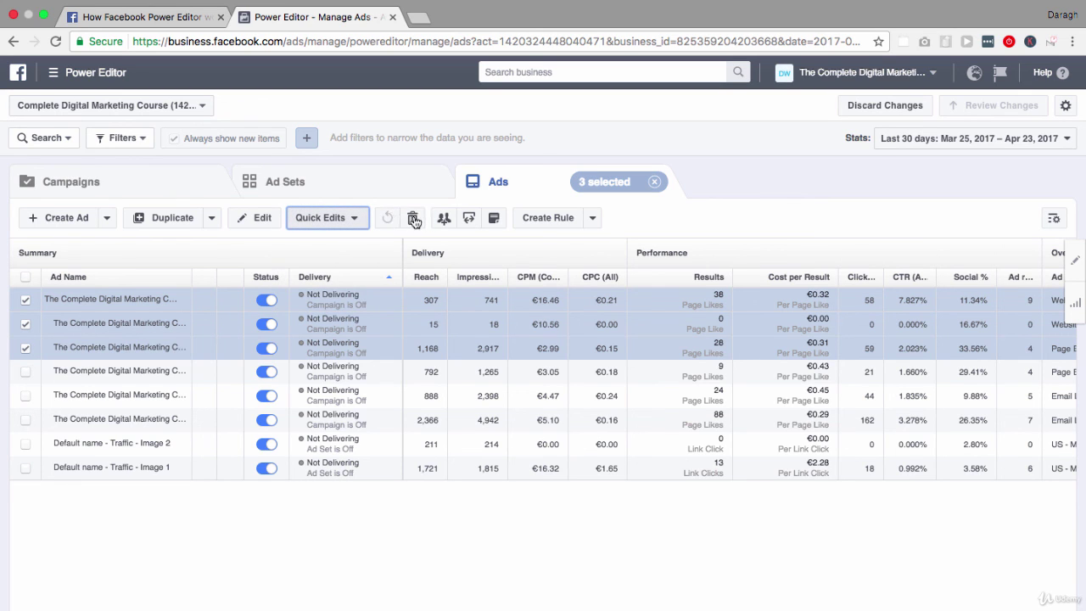